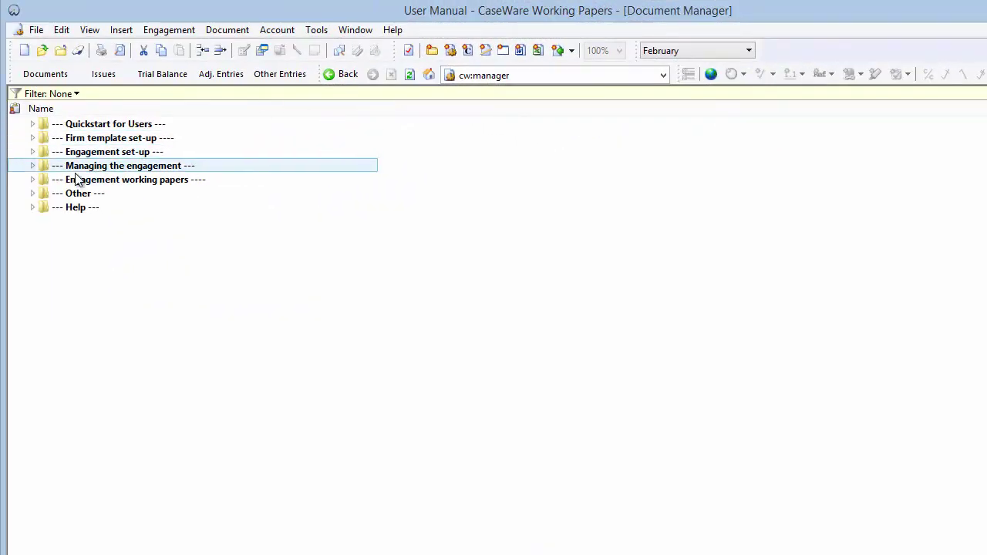
# - Open 02.70 Manager's final checklist from Engagement working papers > Finalisation
pyautogui.click(33, 180)
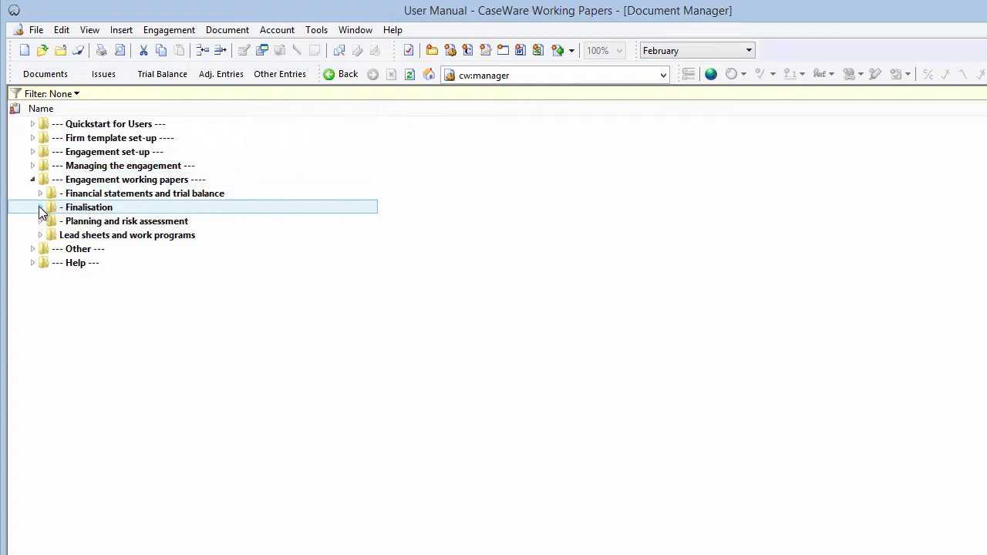
pyautogui.click(40, 206)
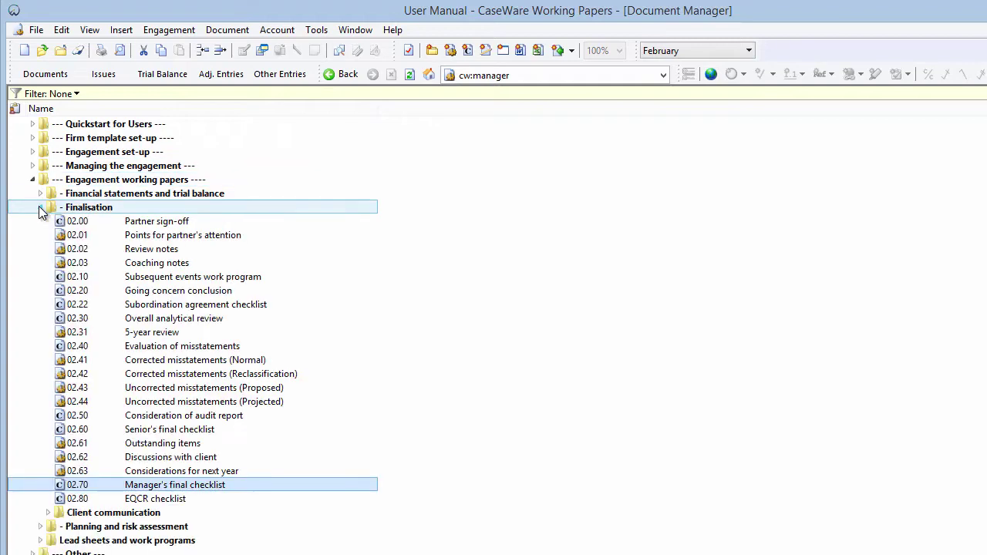
pyautogui.doubleClick(108, 482)
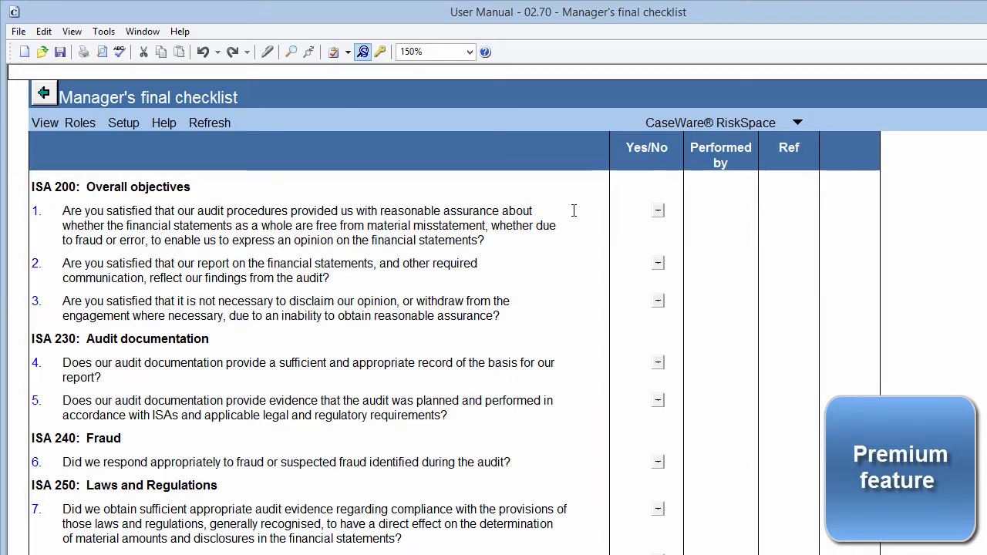
# - Change item 1's answer from Yes to No, tick its Performed by box, and open its Ref list
pyautogui.click(659, 210)
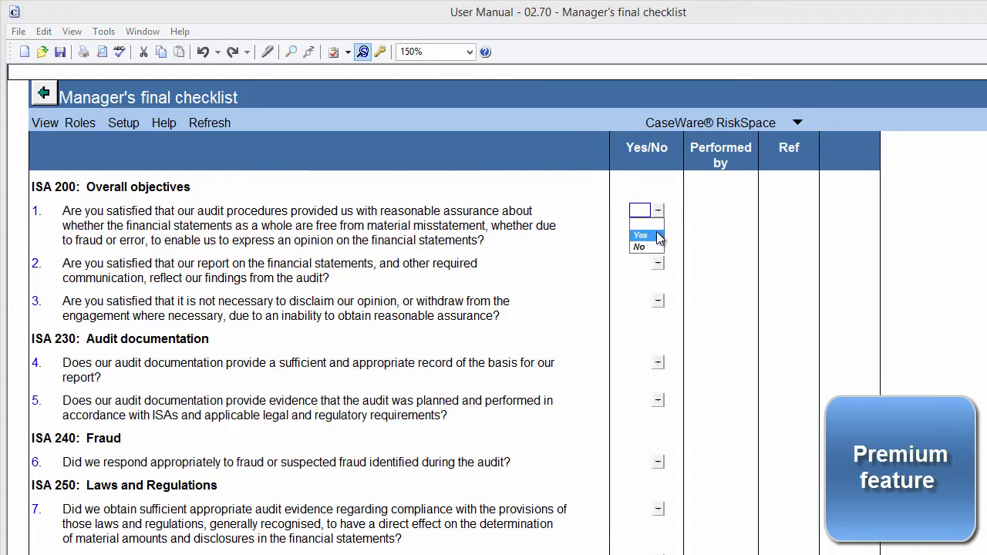
pyautogui.click(658, 236)
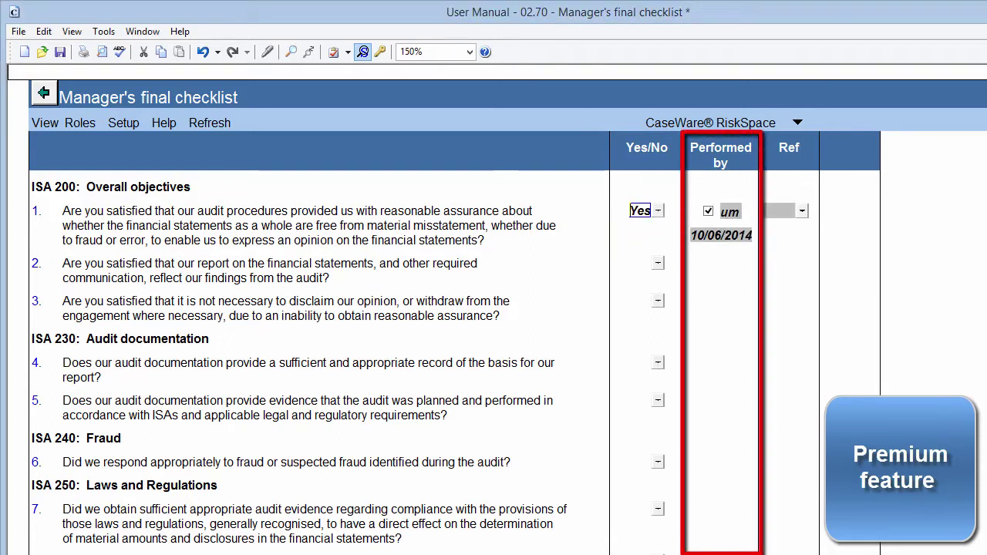
pyautogui.click(658, 211)
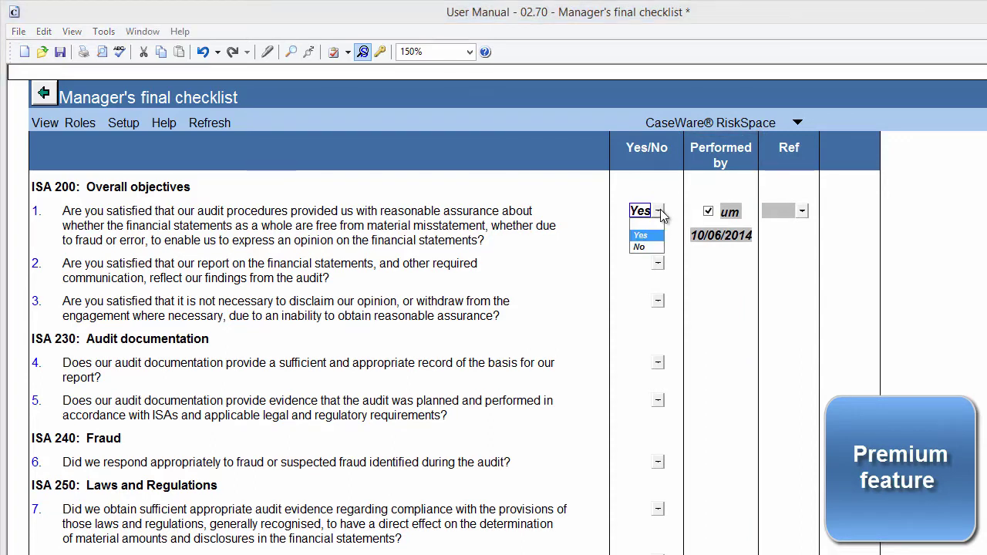
pyautogui.click(654, 246)
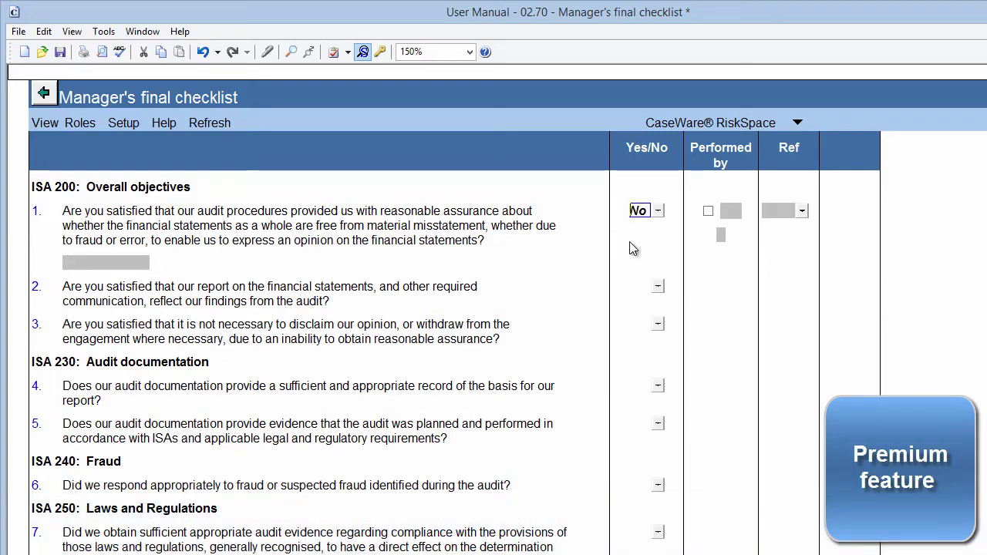
pyautogui.click(708, 212)
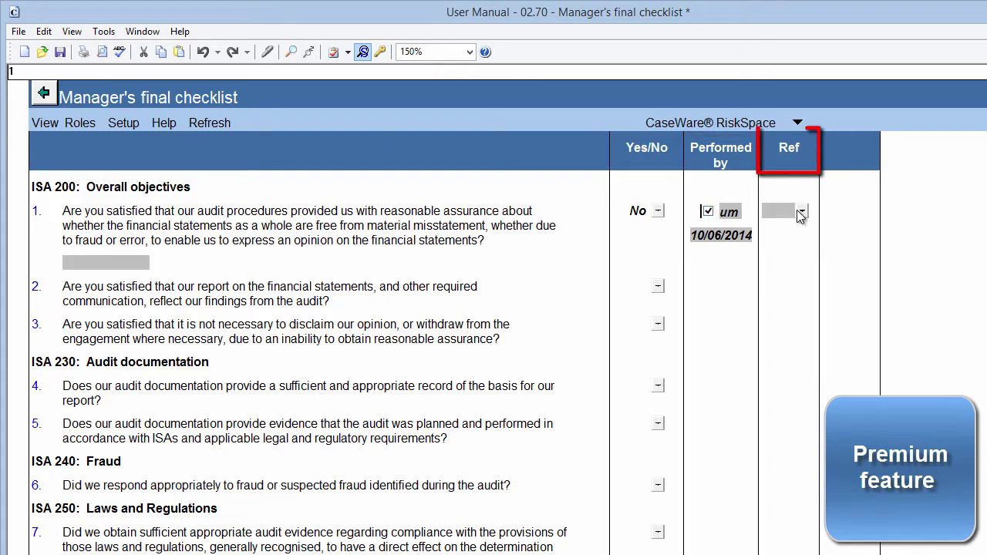
pyautogui.click(801, 213)
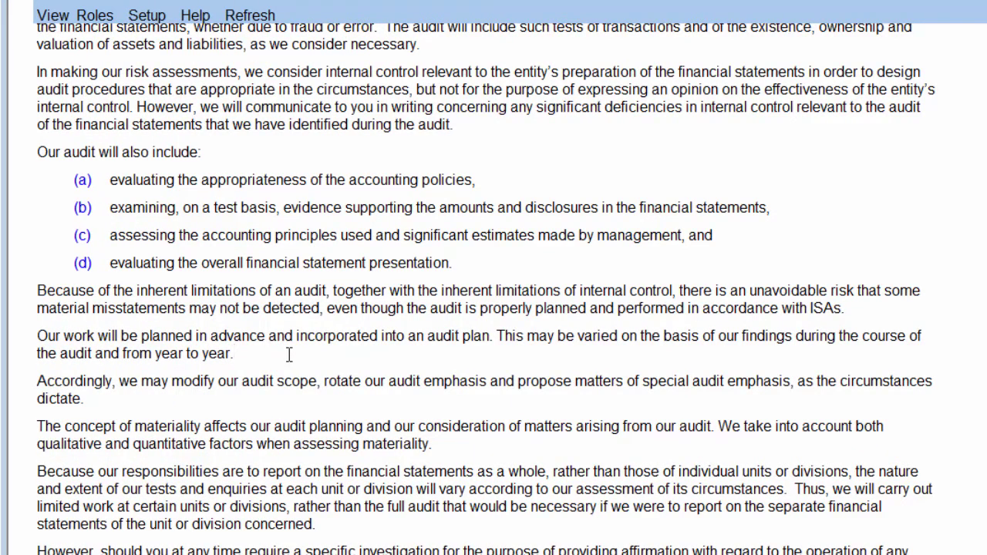
# - Insert a Table element as a new section after the paragraph on planning the work in advance
pyautogui.rightClick(216, 351)
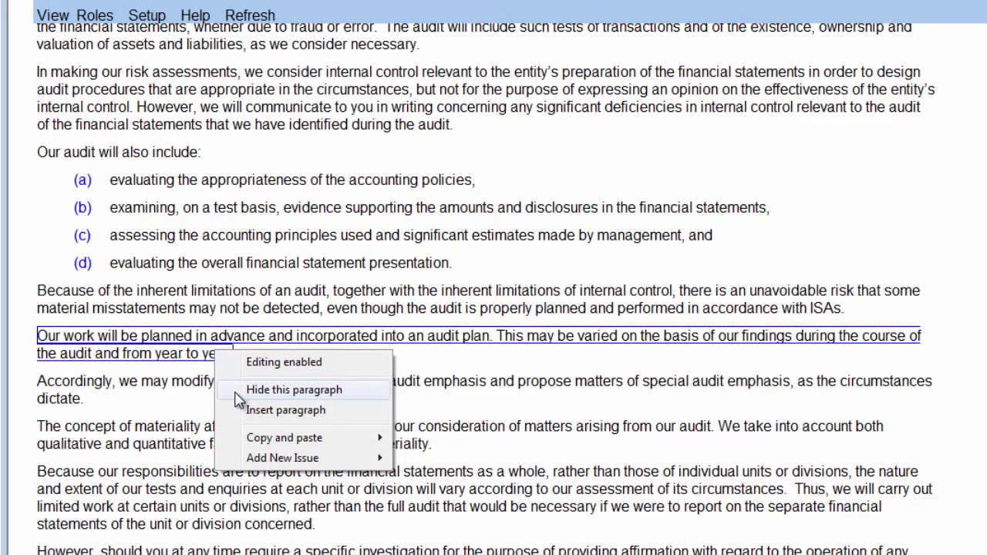
pyautogui.click(285, 410)
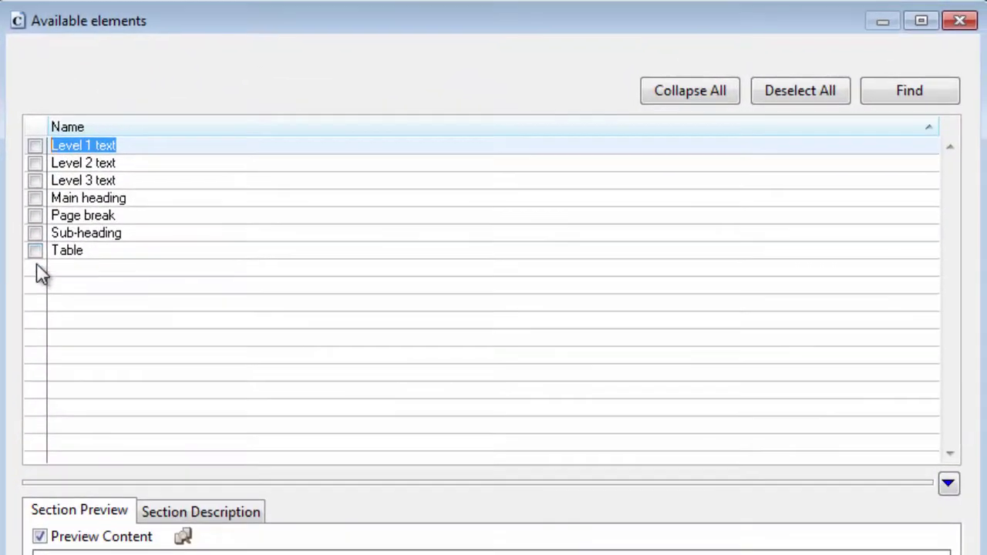
pyautogui.click(35, 251)
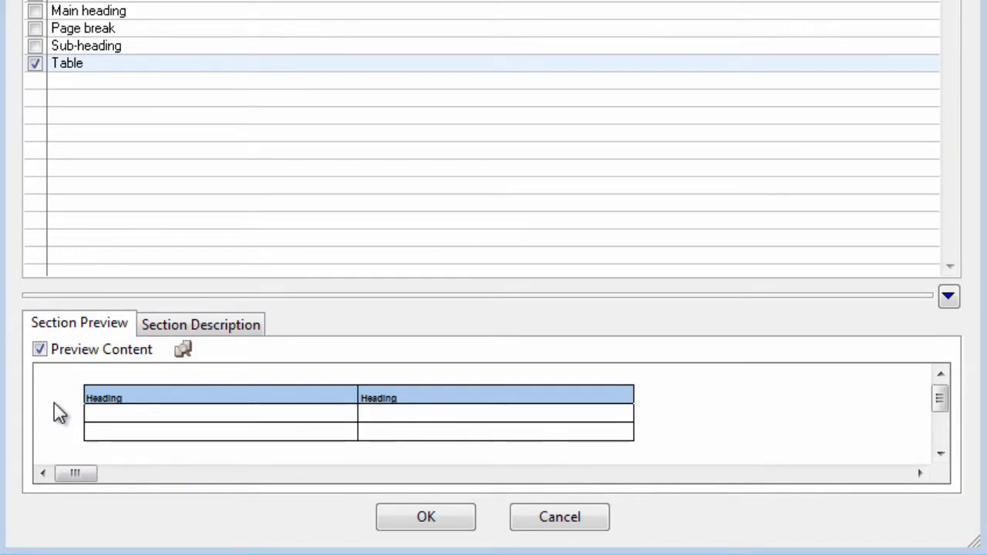
pyautogui.click(398, 521)
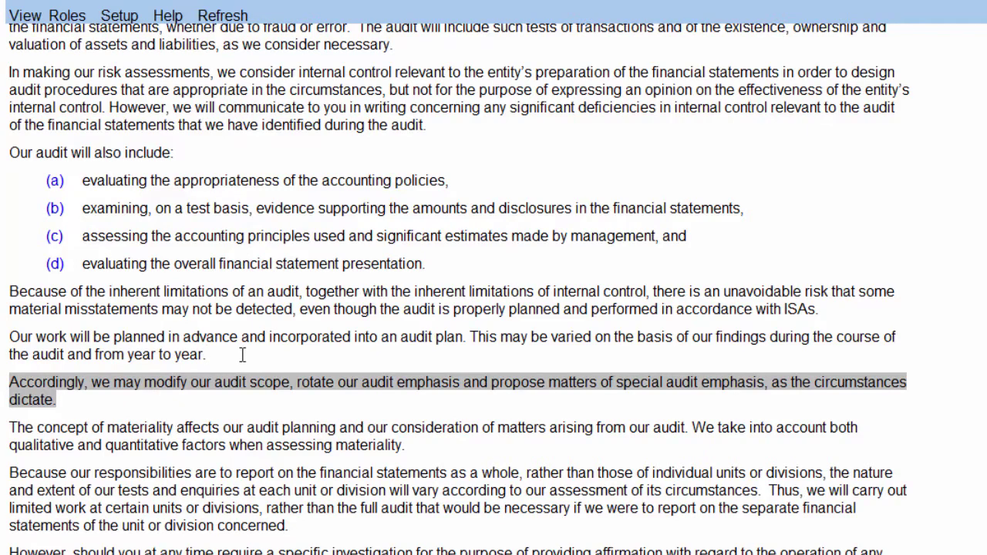
# - Enable editing on the planning paragraph and append the text 'Add information'
pyautogui.rightClick(181, 351)
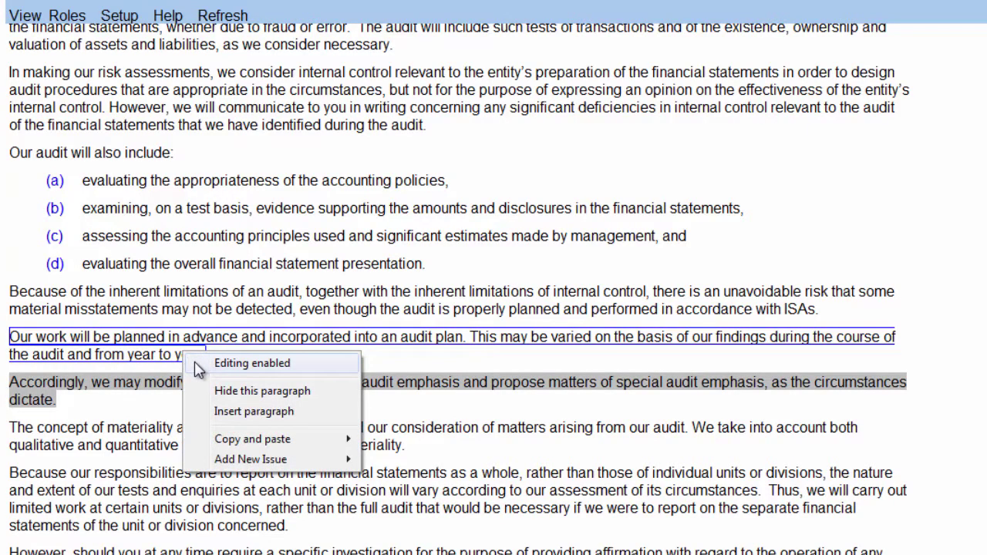
pyautogui.click(195, 363)
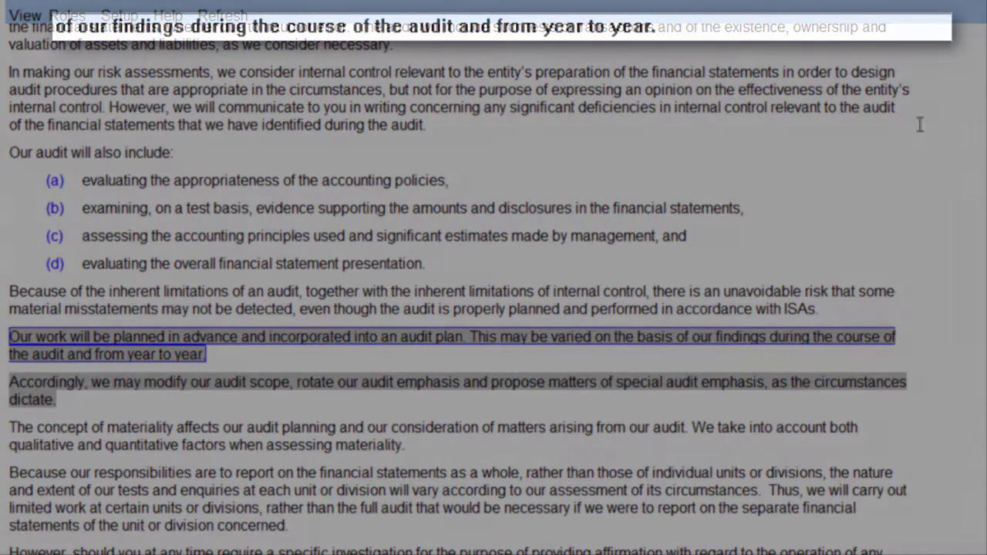
pyautogui.write('Add information')
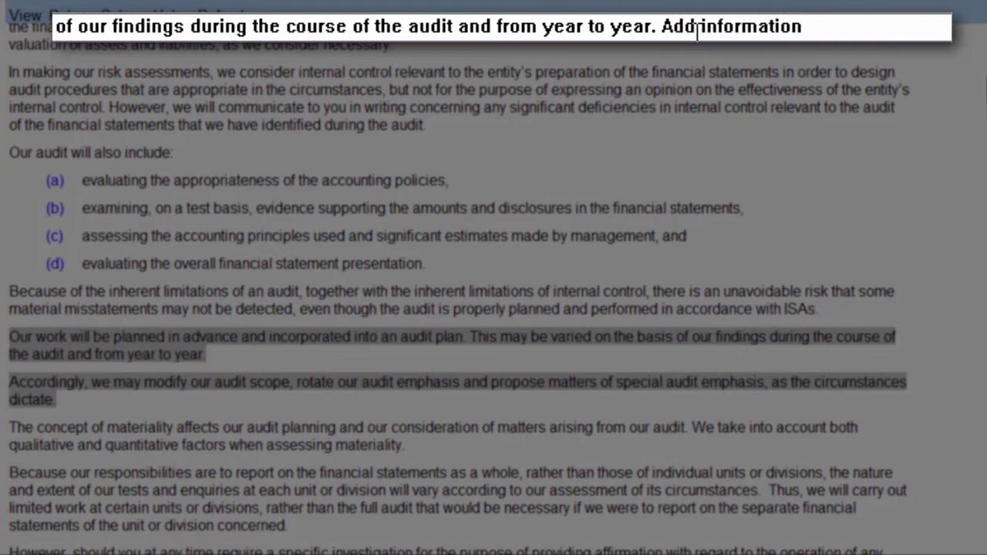
pyautogui.press('Return')
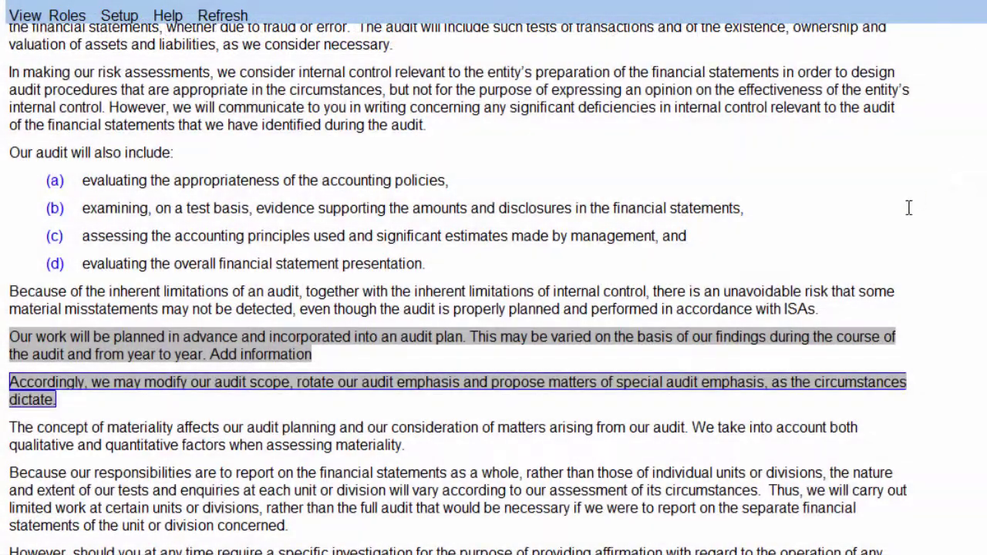
# - Turn editing back off and hide paragraph (a) about not examining every transaction
pyautogui.rightClick(272, 348)
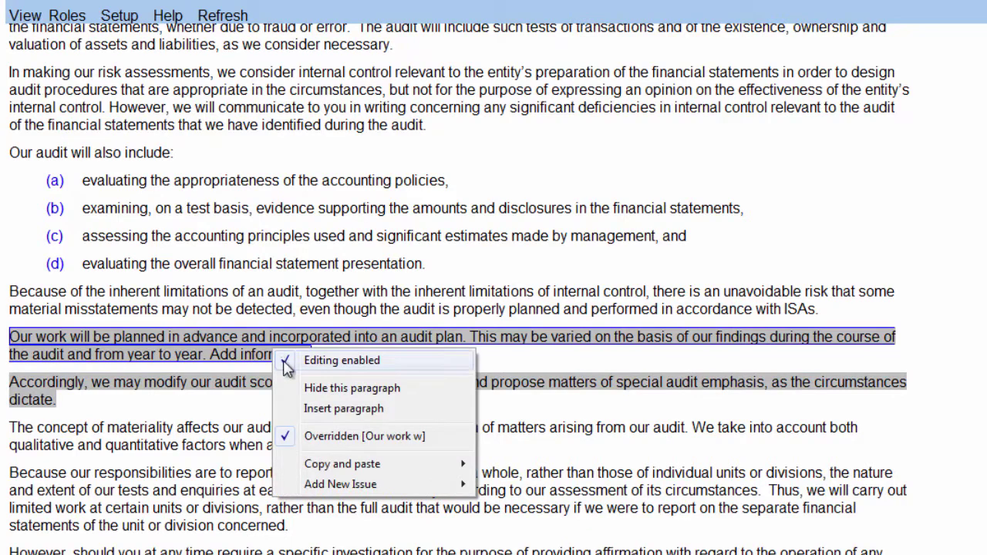
pyautogui.click(288, 367)
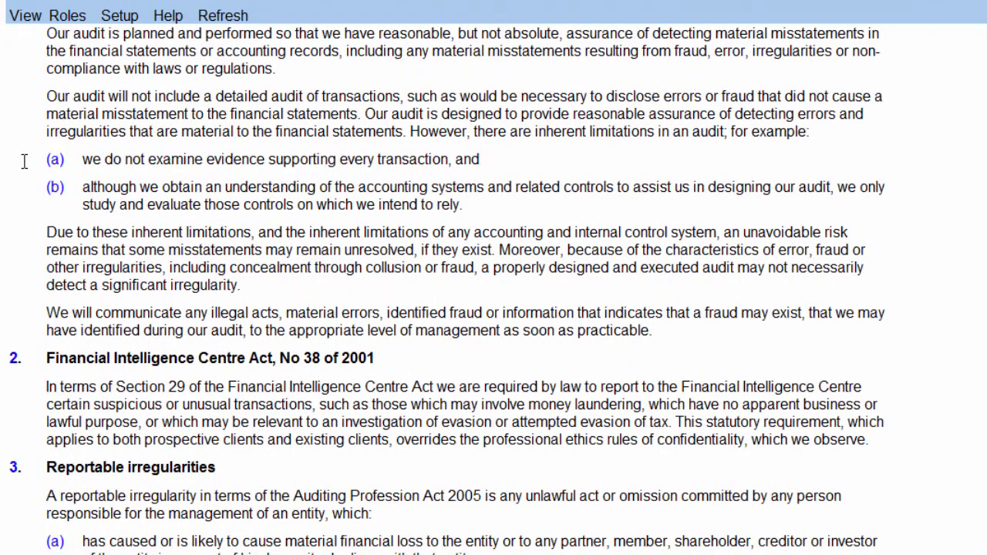
pyautogui.rightClick(117, 161)
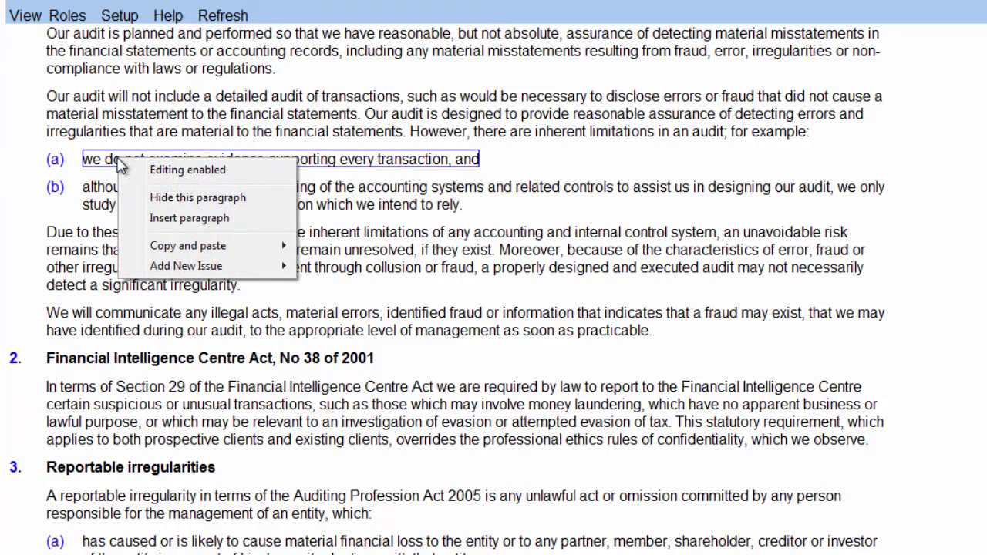
pyautogui.click(140, 201)
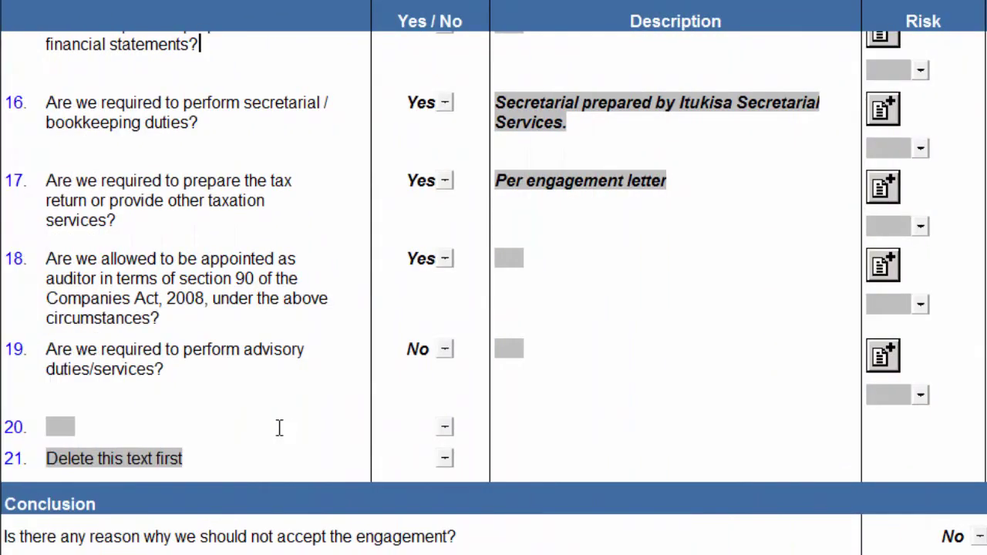
# - Delete the blank row 20 after question 19, confirming with Yes
pyautogui.rightClick(70, 427)
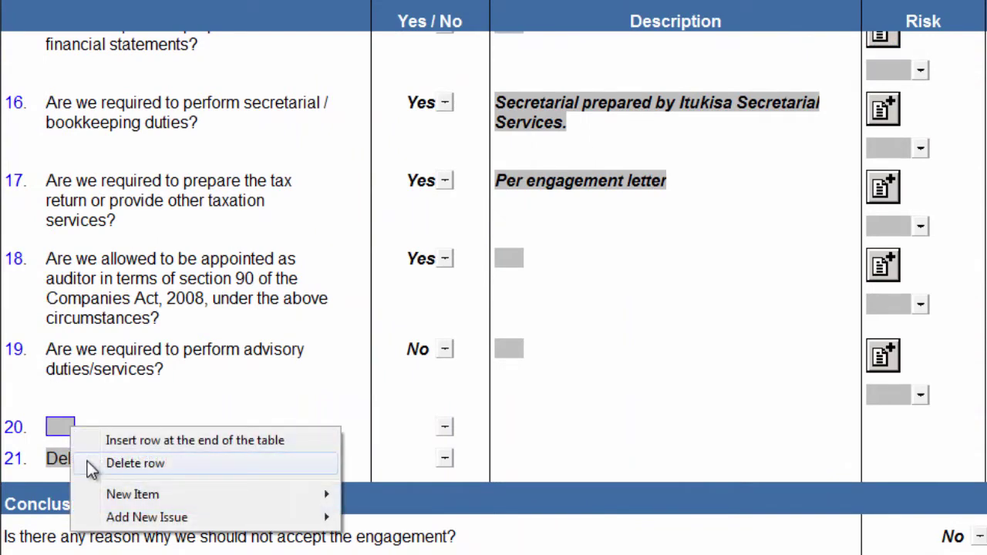
pyautogui.click(87, 463)
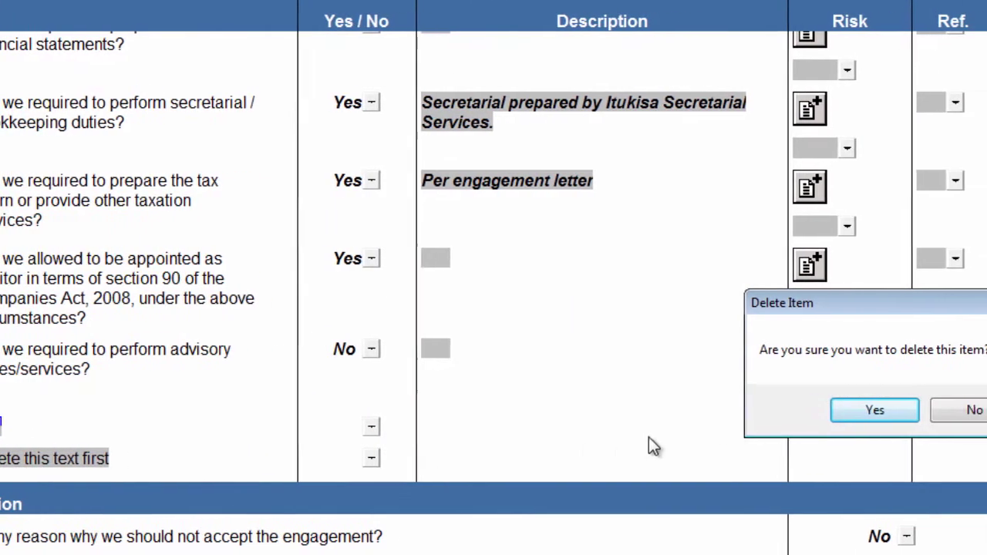
pyautogui.click(843, 414)
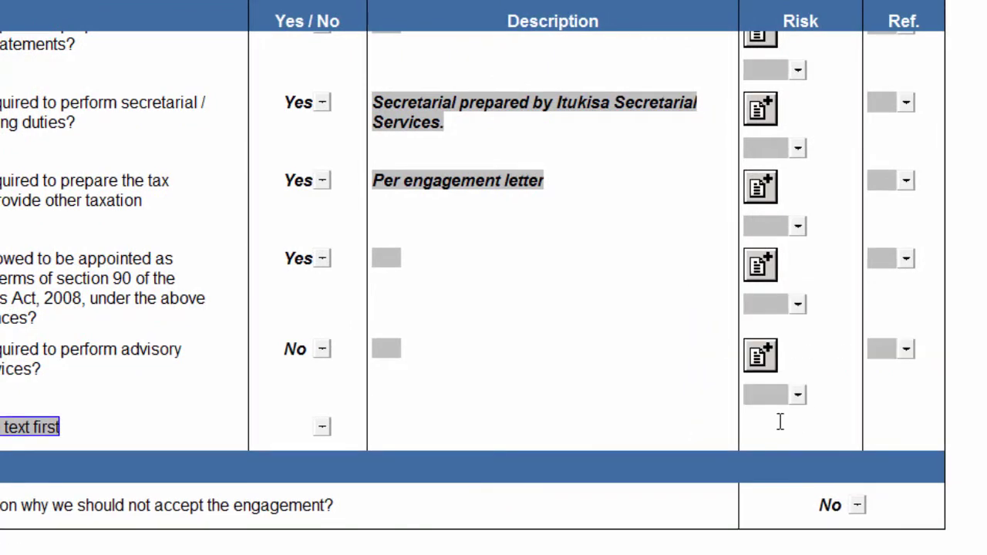
pyautogui.rightClick(112, 363)
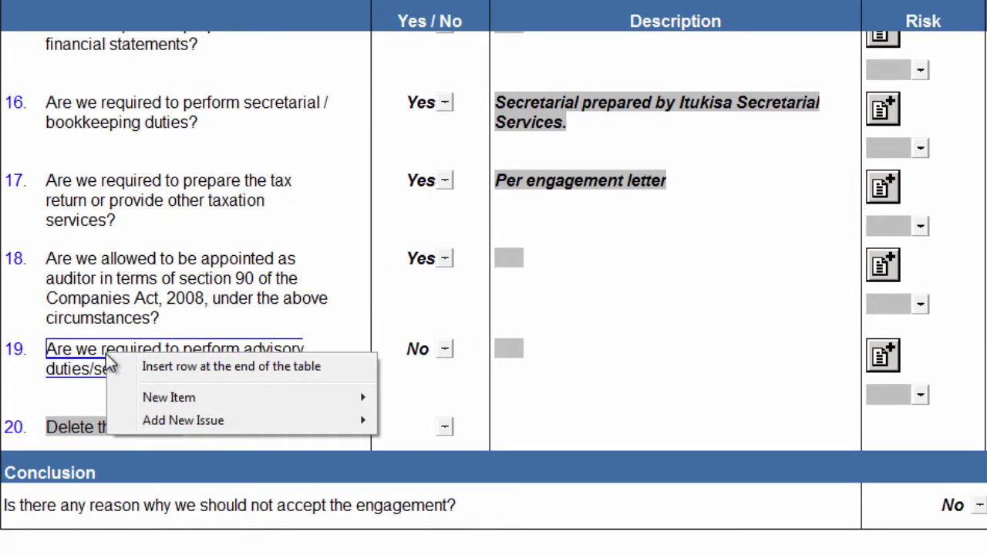
pyautogui.click(85, 391)
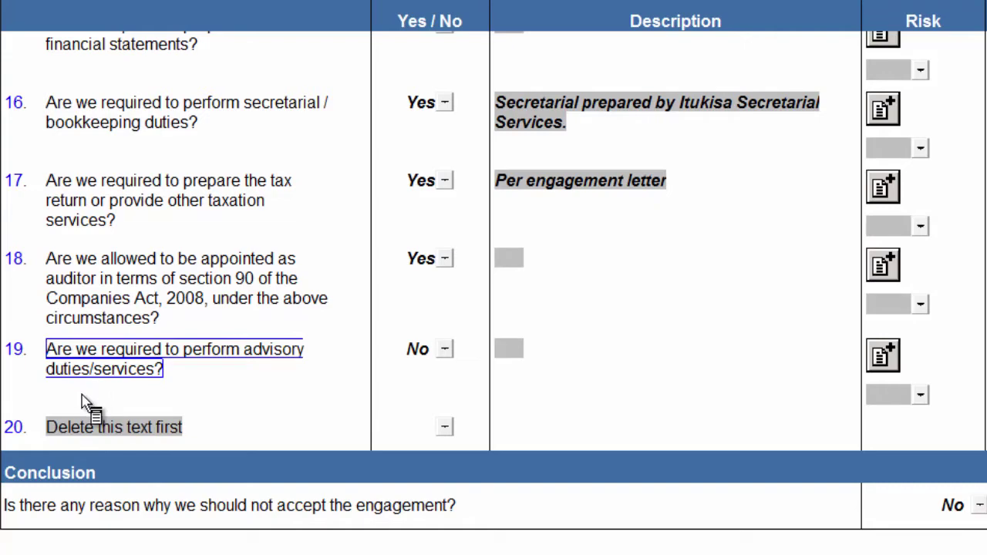
# - Erase the 'Delete this text first' placeholder, then delete that emptied row
pyautogui.rightClick(87, 435)
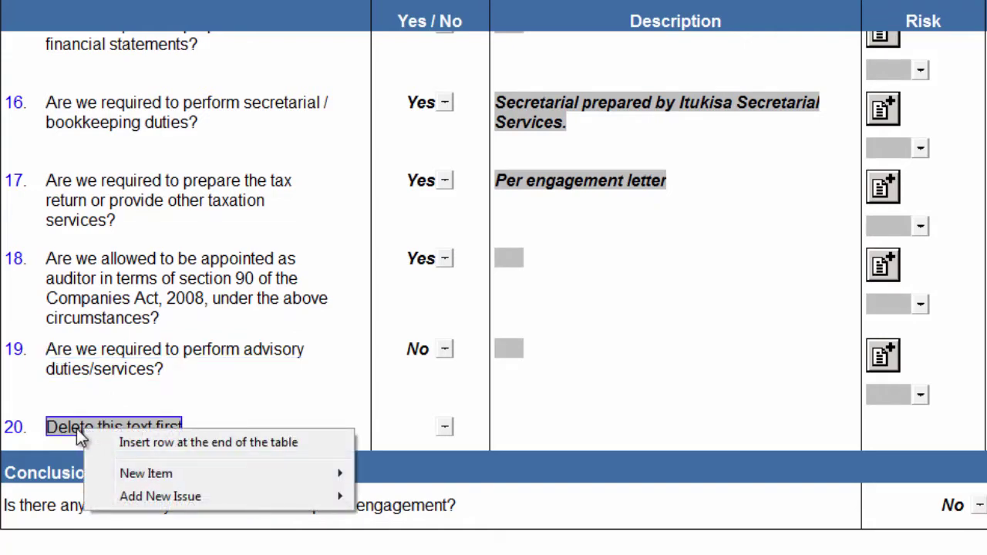
pyautogui.click(76, 428)
pyautogui.press('Delete')
pyautogui.rightClick(64, 427)
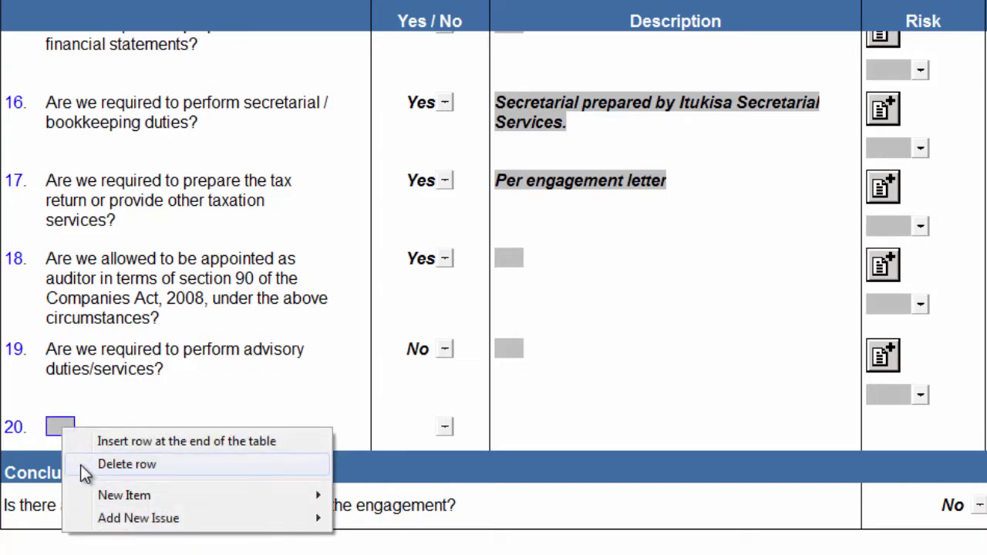
pyautogui.click(126, 464)
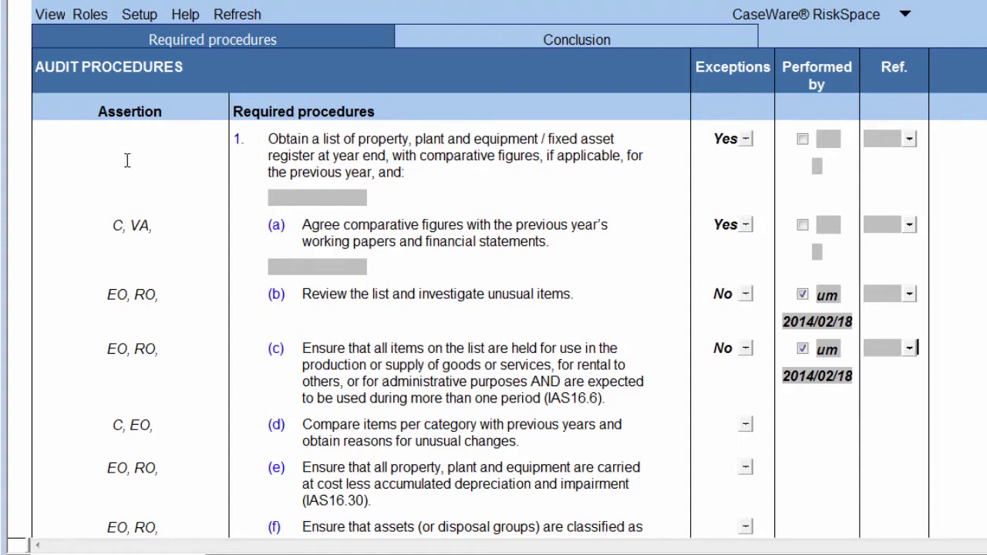
# - Try the Ignored procedures, Uncompleted items and Exceptions view filters, ending on the Completeness filter
pyautogui.click(52, 19)
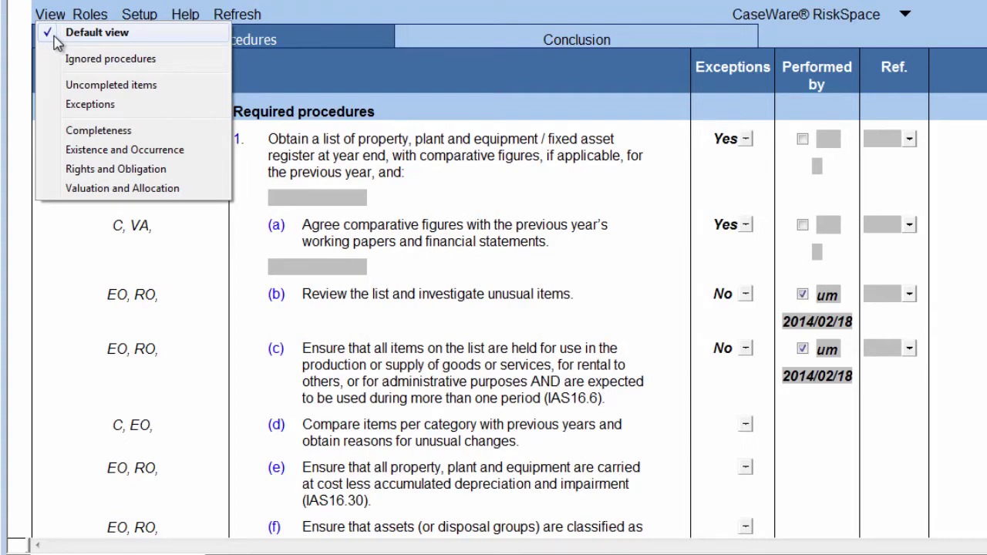
pyautogui.click(110, 59)
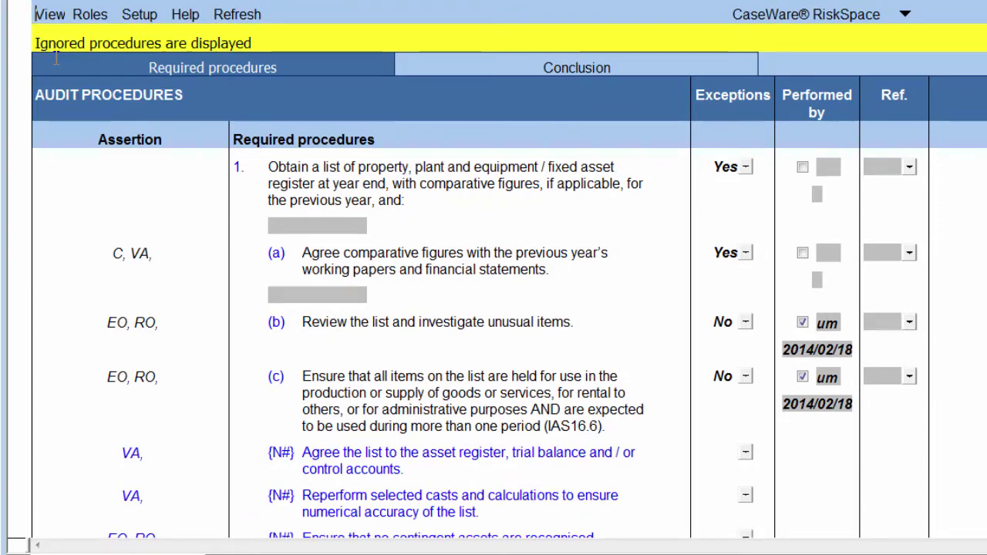
pyautogui.click(51, 14)
pyautogui.click(78, 34)
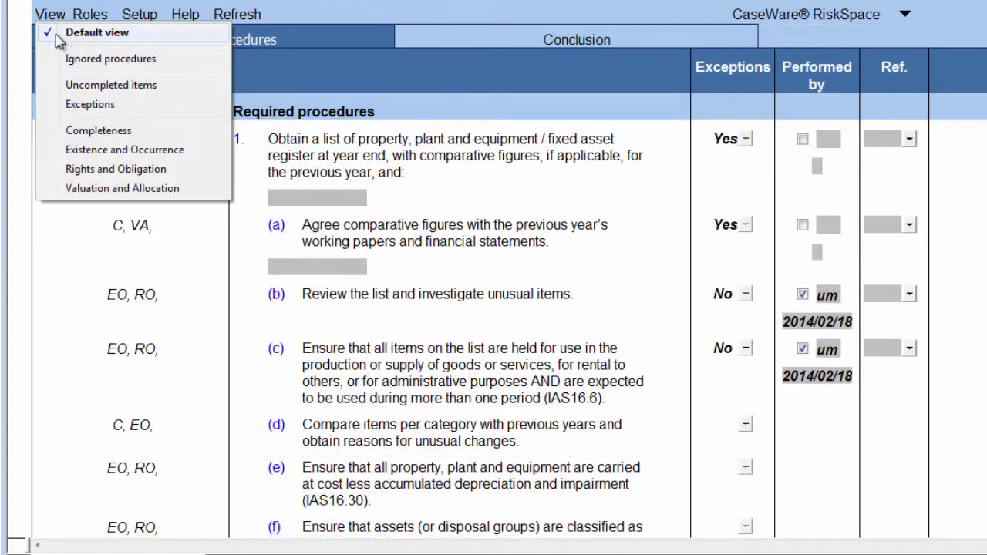
pyautogui.click(54, 85)
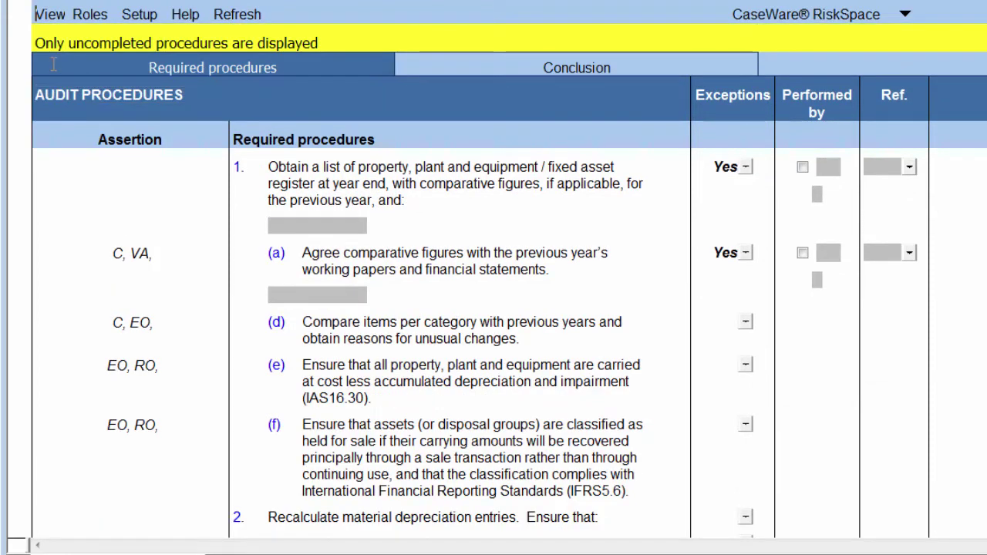
pyautogui.click(50, 13)
pyautogui.click(77, 33)
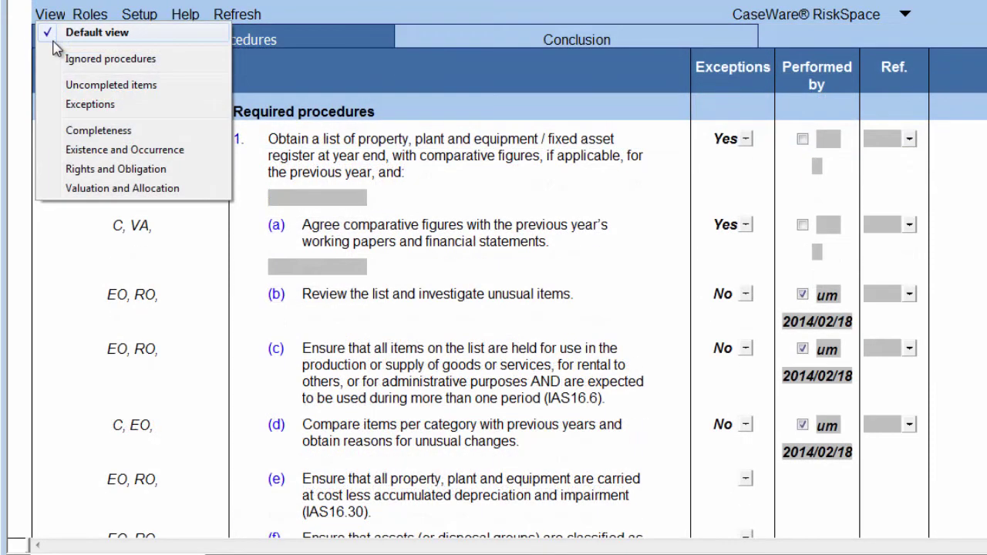
pyautogui.click(51, 108)
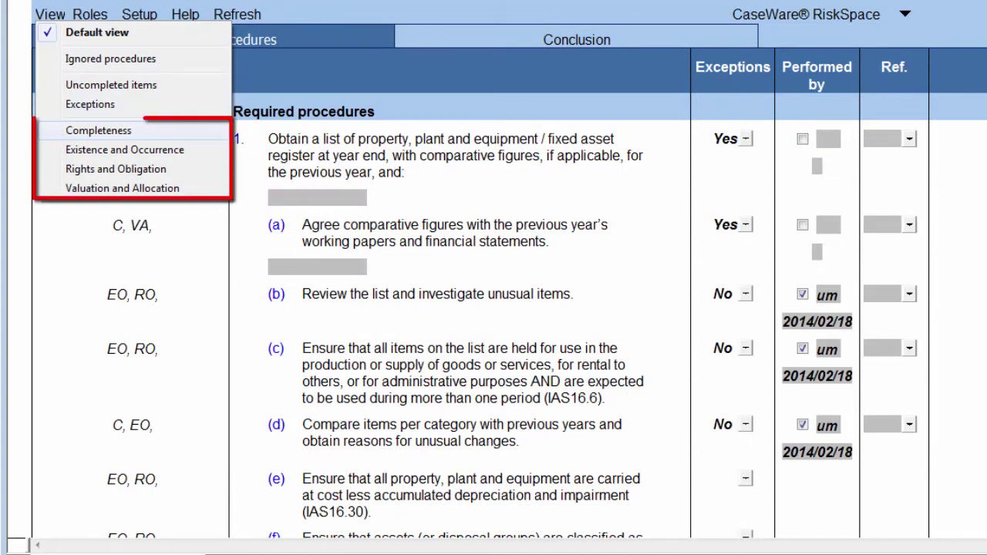
pyautogui.click(54, 136)
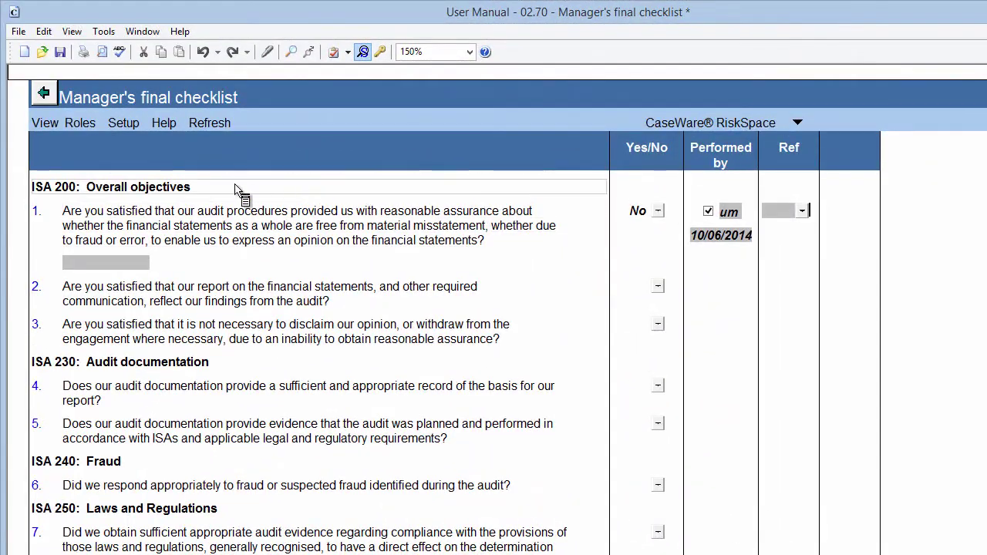
# - Record a document-level Performed by sign-off dated 10/06/2014 through Roles > Performed by
pyautogui.click(79, 123)
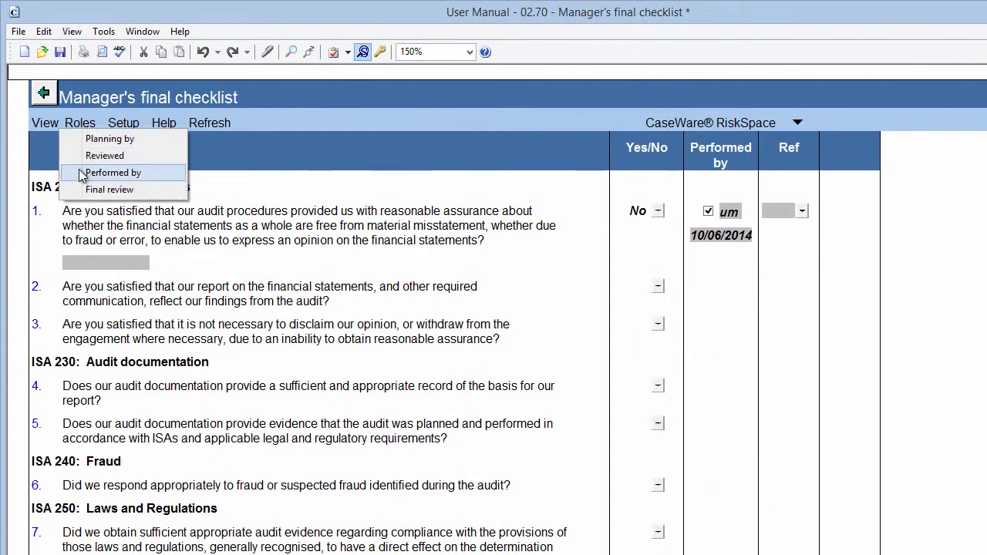
pyautogui.click(85, 172)
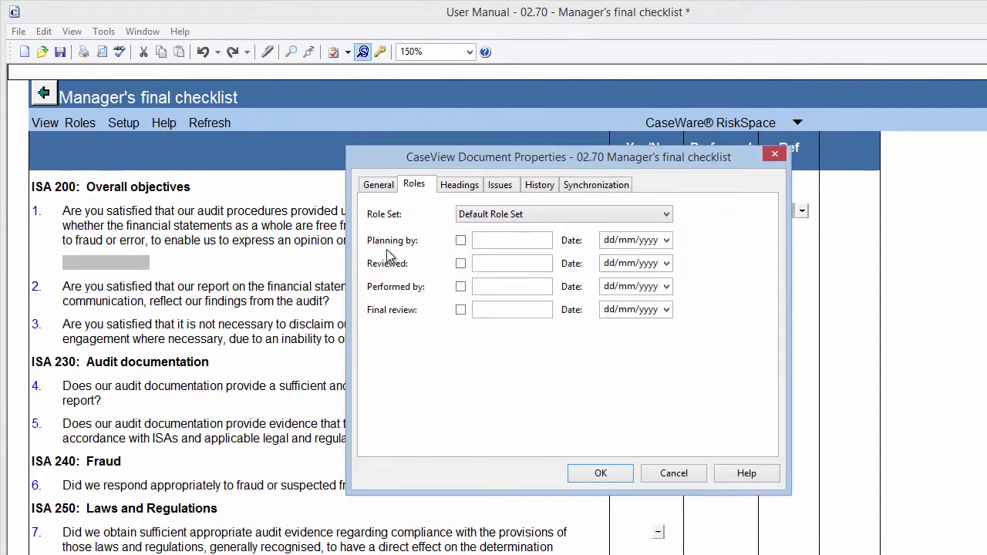
pyautogui.click(461, 287)
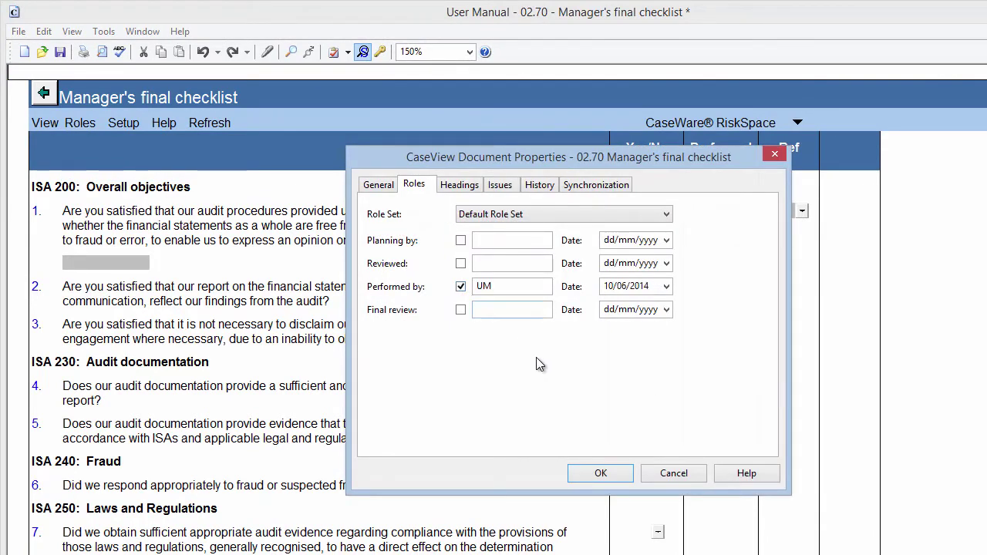
pyautogui.click(599, 466)
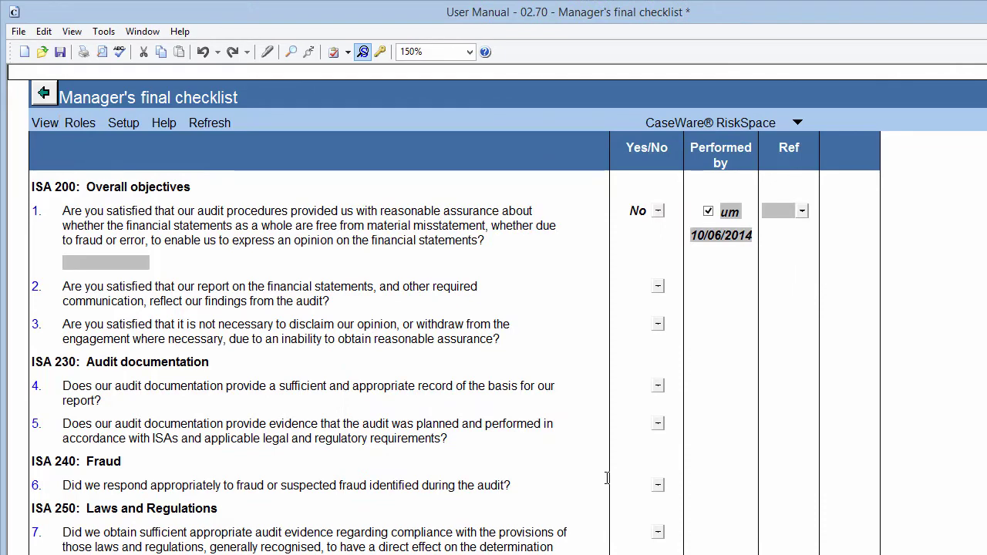